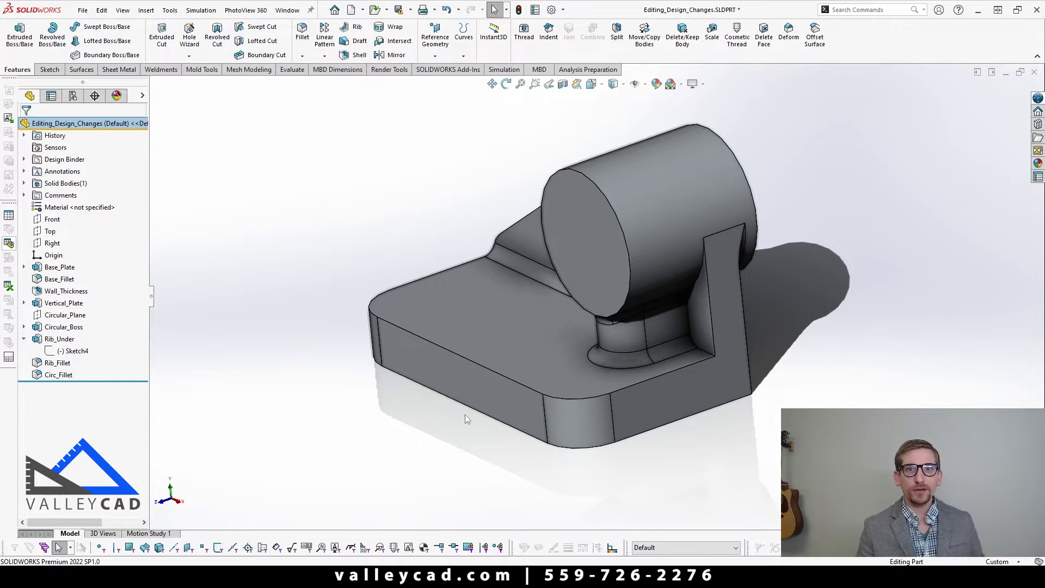
# - Display the temporary axes and examine them on the part from several angles, including the front and isometric views
pyautogui.click(646, 85)
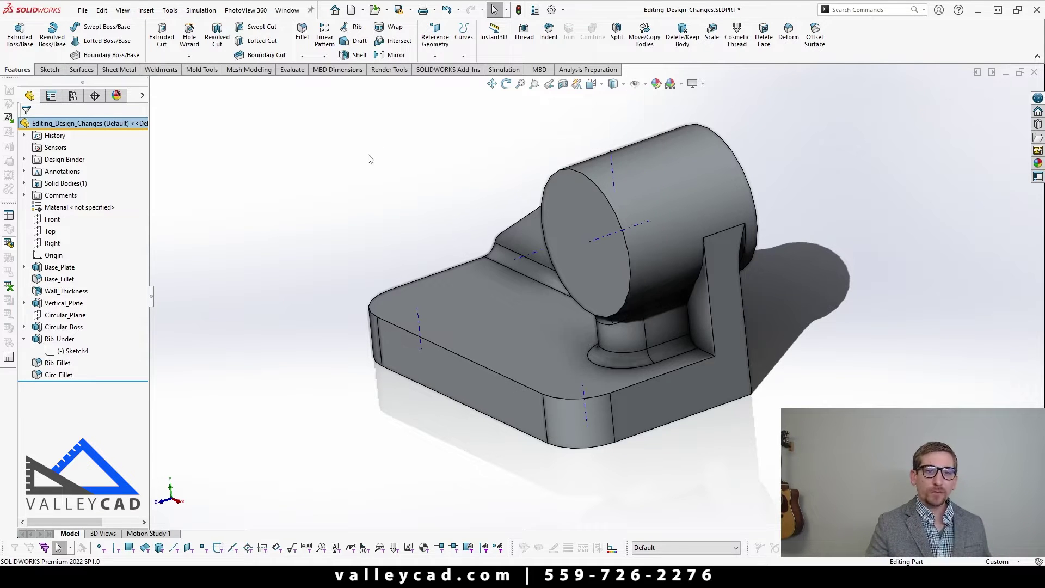
pyautogui.moveTo(378, 151); pyautogui.dragTo(382, 201, button='middle')
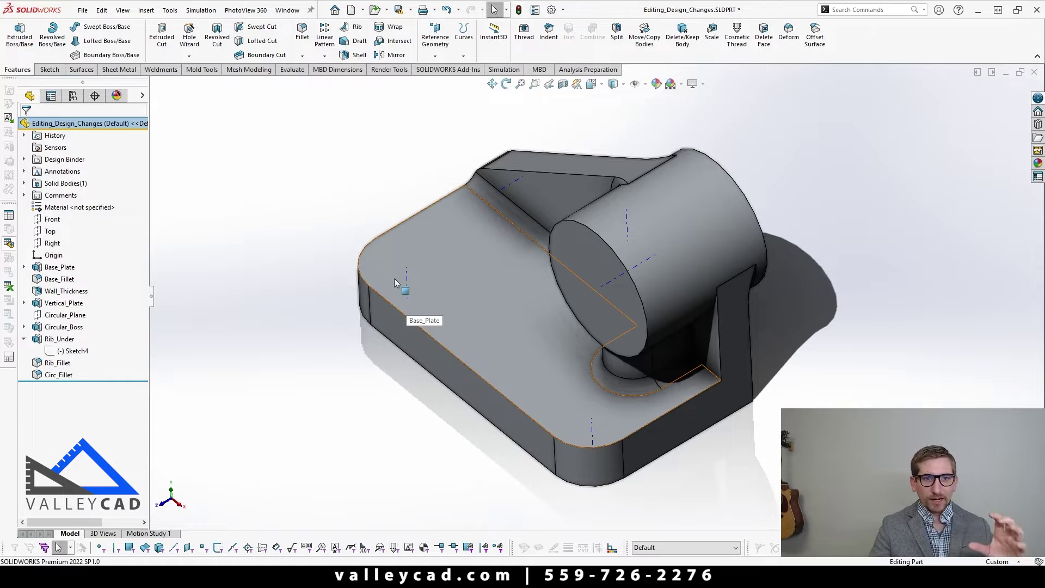
pyautogui.moveTo(584, 255); pyautogui.dragTo(629, 216, button='middle')
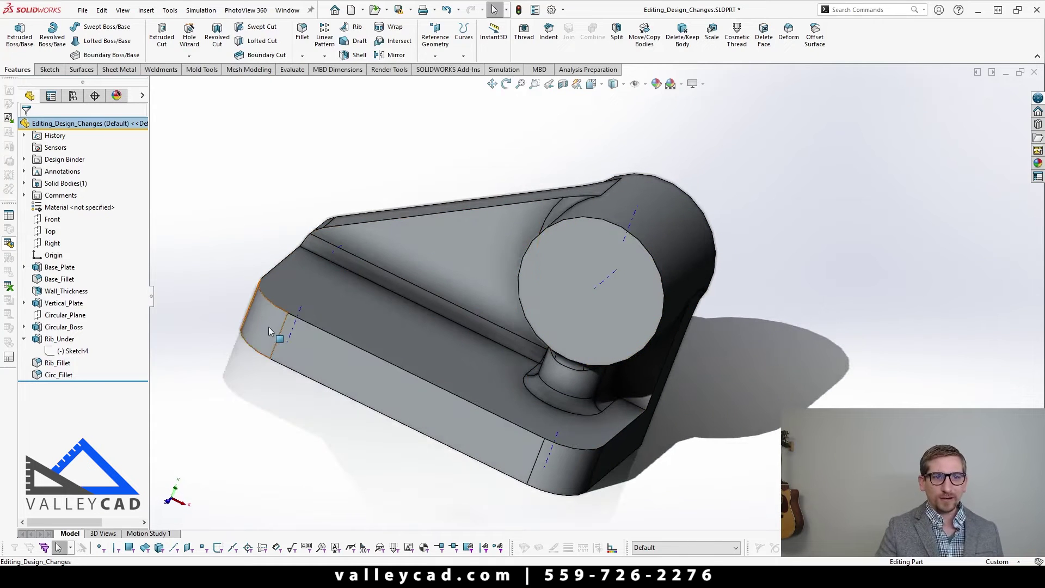
pyautogui.moveTo(276, 333); pyautogui.dragTo(238, 471, button='middle')
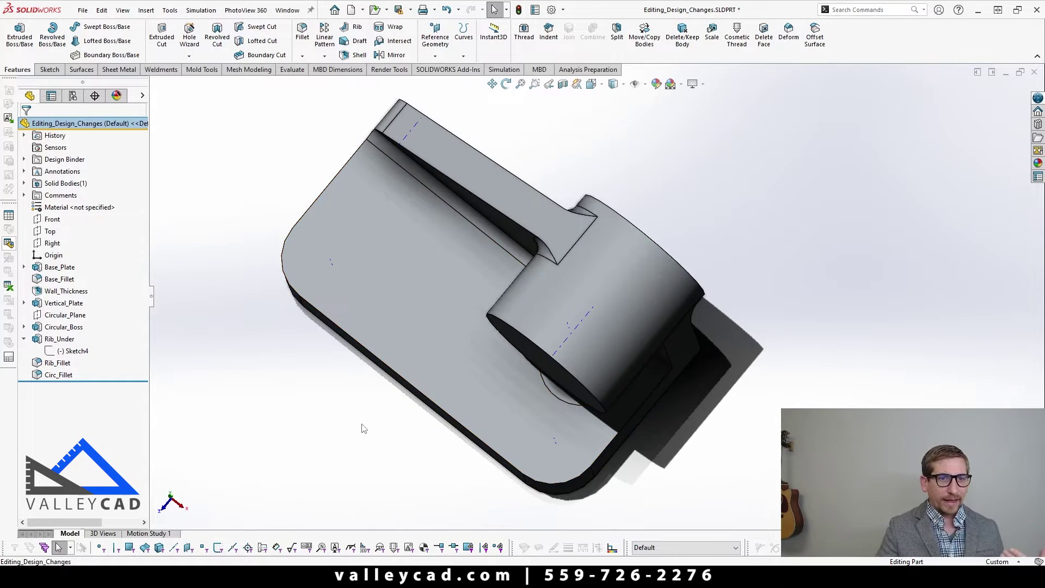
pyautogui.moveTo(361, 424); pyautogui.dragTo(364, 325, button='middle')
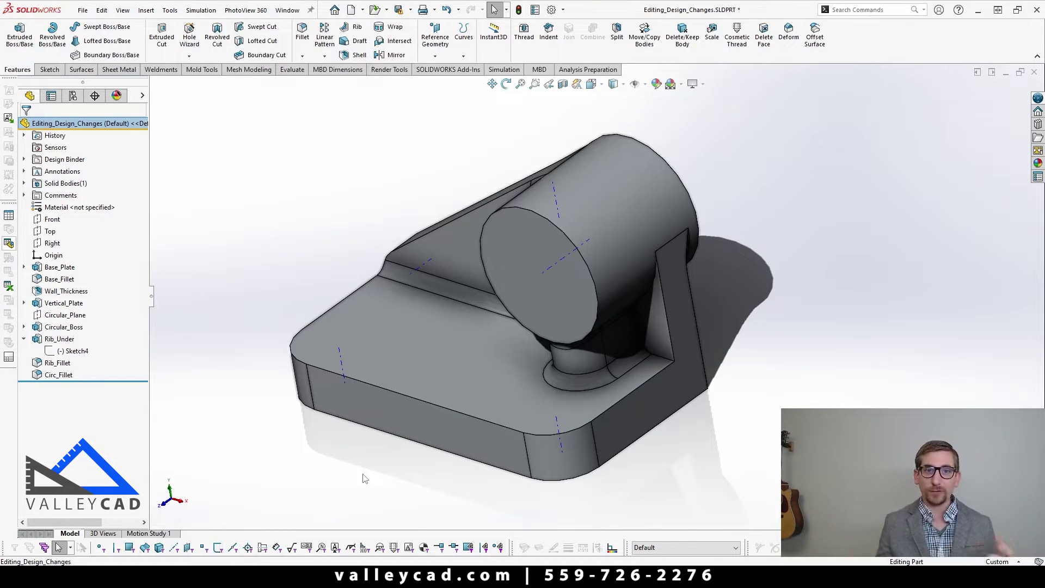
pyautogui.hotkey('ctrl', '1')
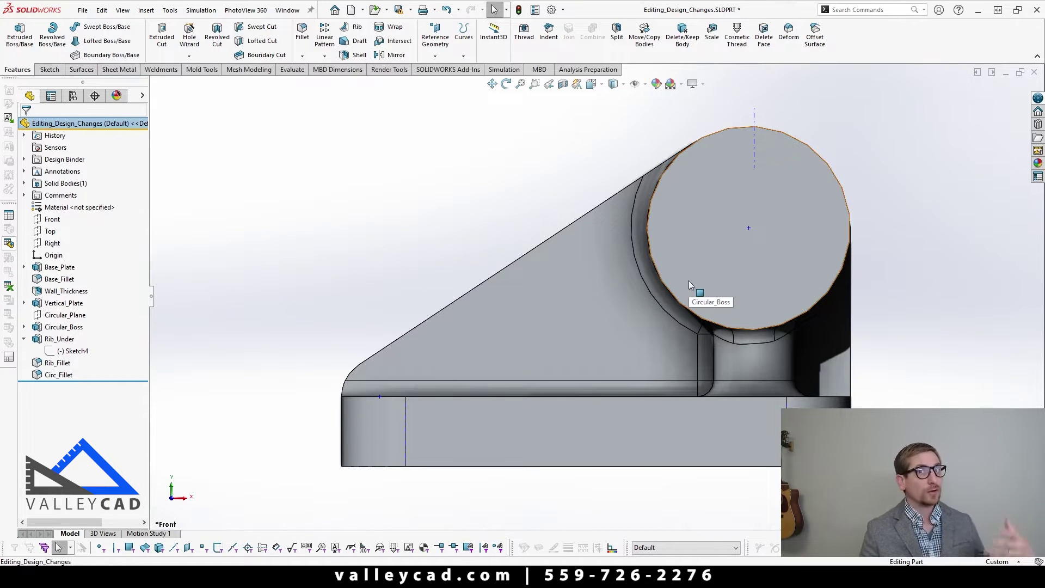
pyautogui.hotkey('ctrl', '7')
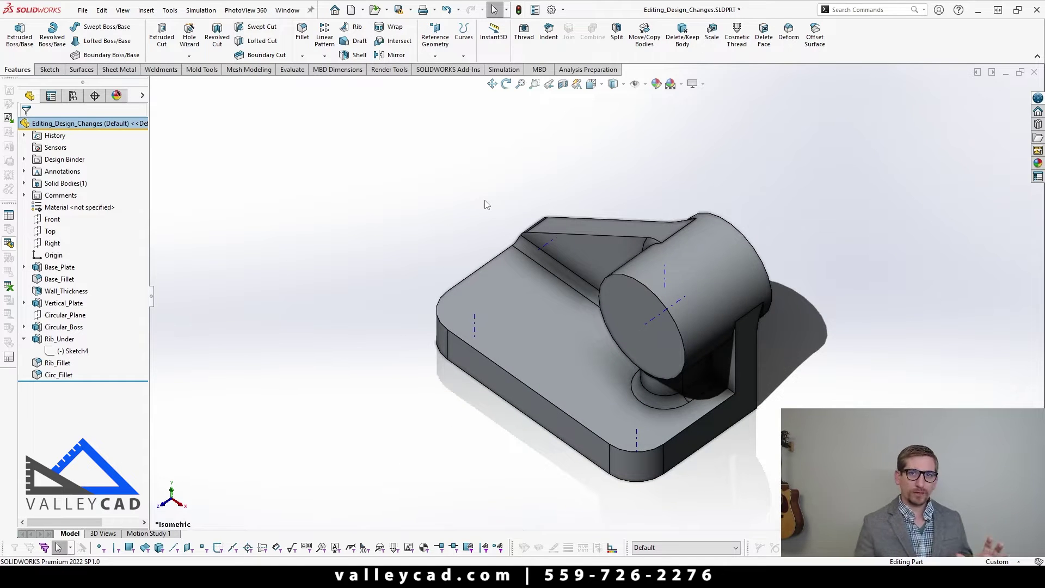
# - Hide the temporary axes of the part
pyautogui.click(645, 84)
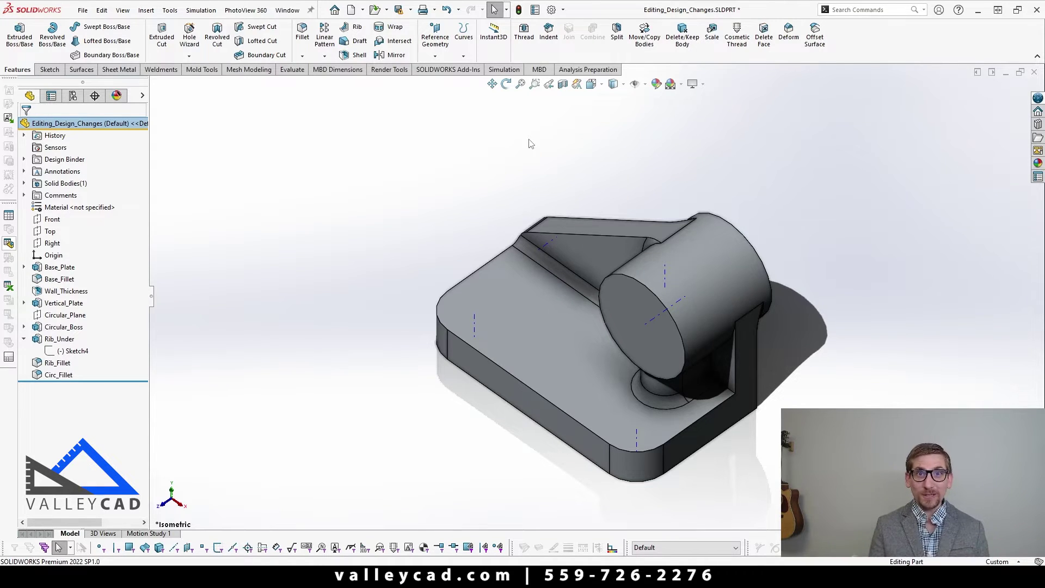
pyautogui.click(644, 84)
pyautogui.click(652, 115)
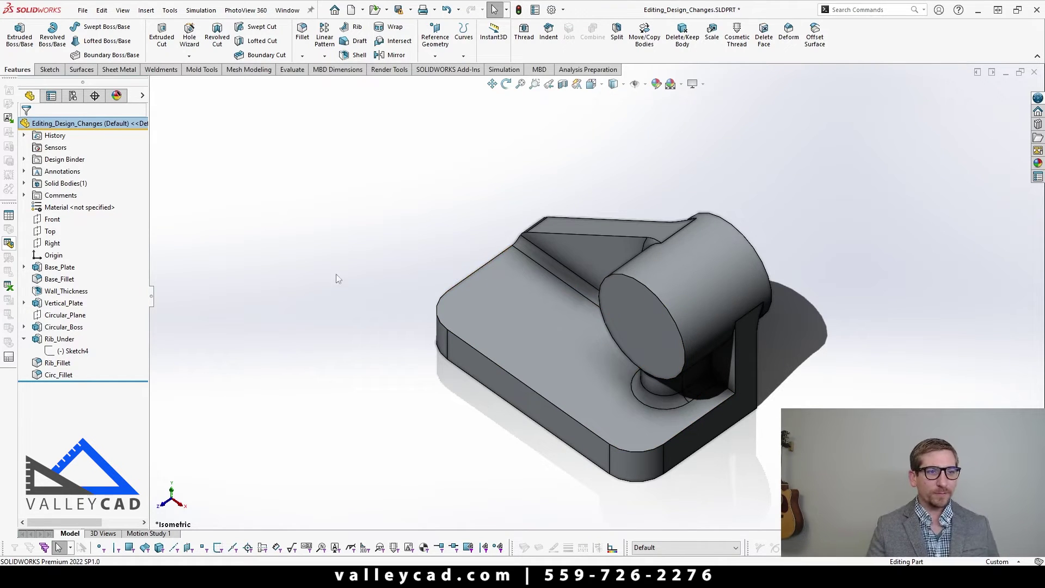
# - Open Sketch4 of the Rib_Under feature for editing and move one vertical side line slightly inward
pyautogui.moveTo(51, 348)
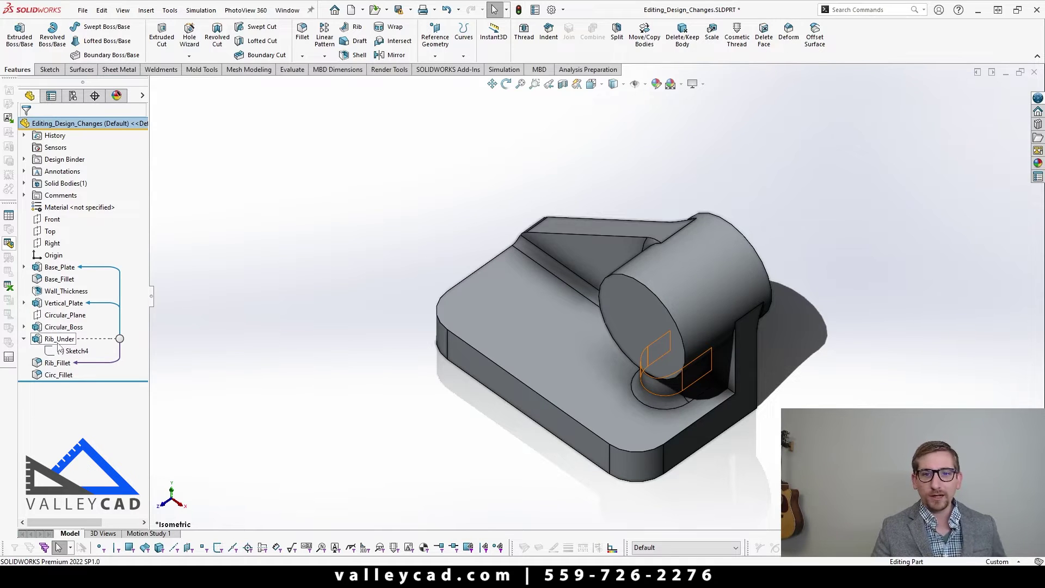
pyautogui.click(74, 353)
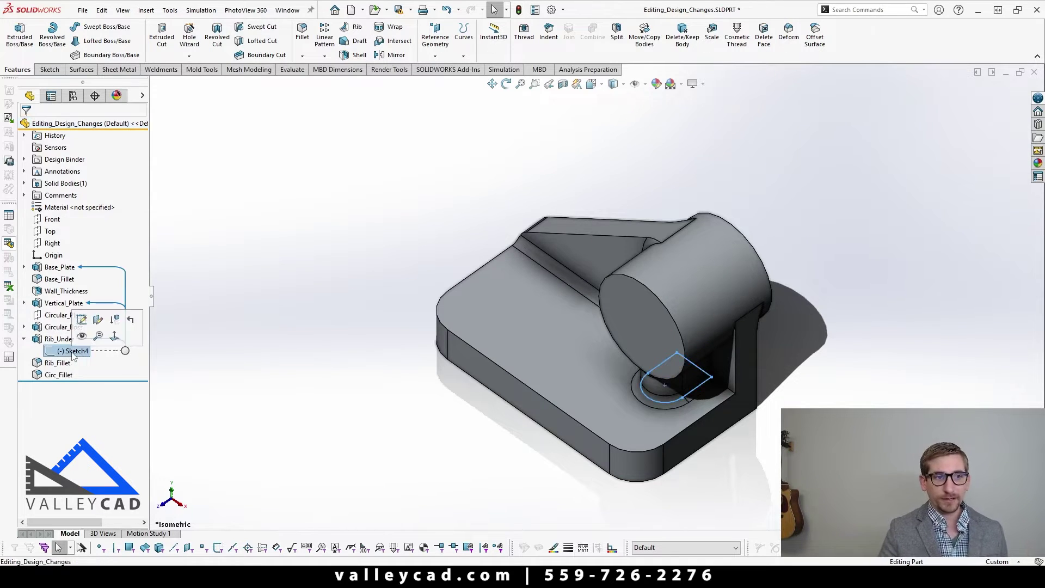
pyautogui.click(106, 329)
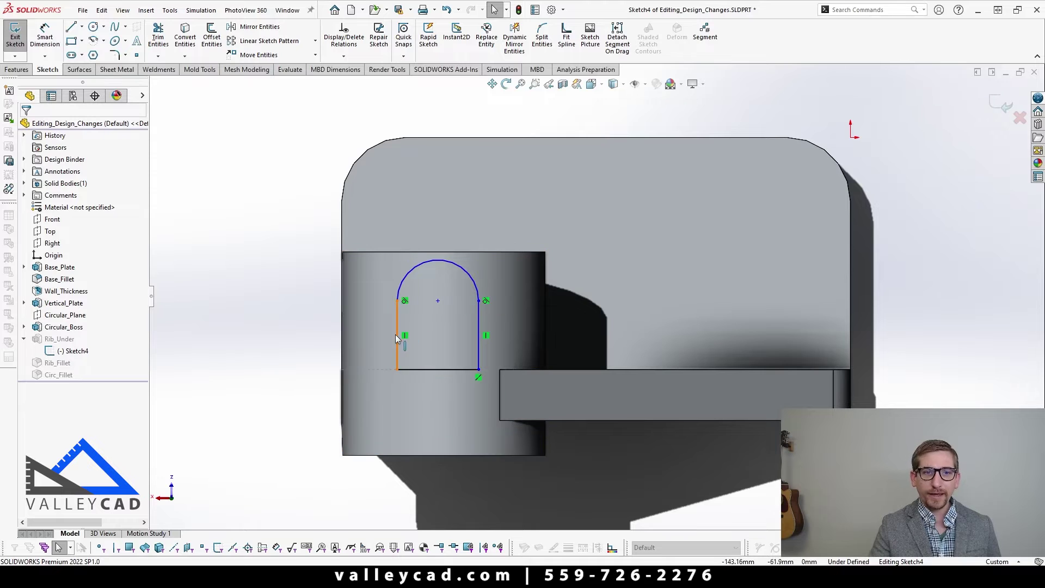
pyautogui.moveTo(396, 334)
pyautogui.mouseDown()
pyautogui.moveTo(417, 338)
pyautogui.moveTo(401, 337)
pyautogui.mouseUp()
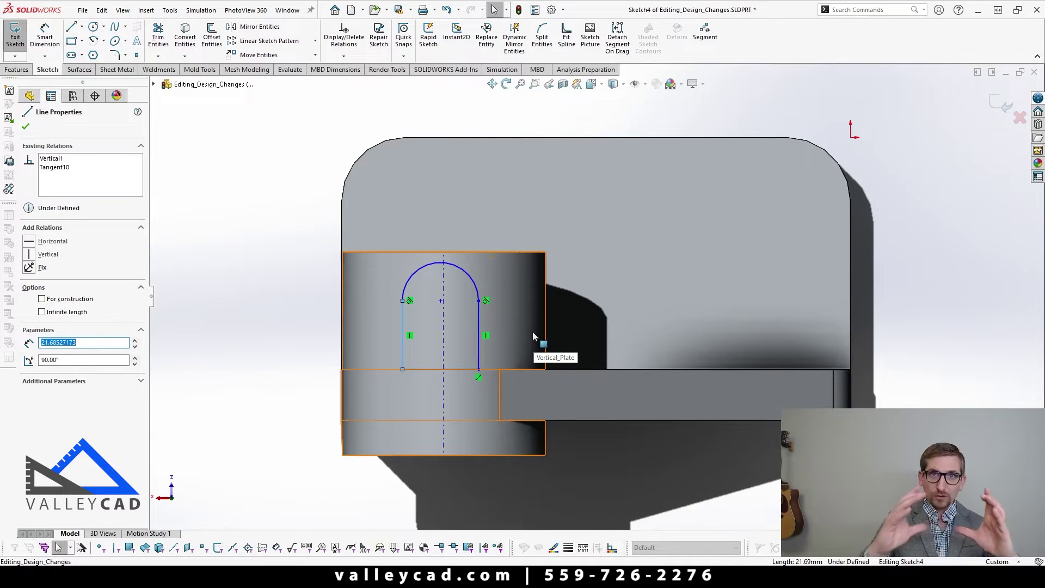
pyautogui.click(266, 306)
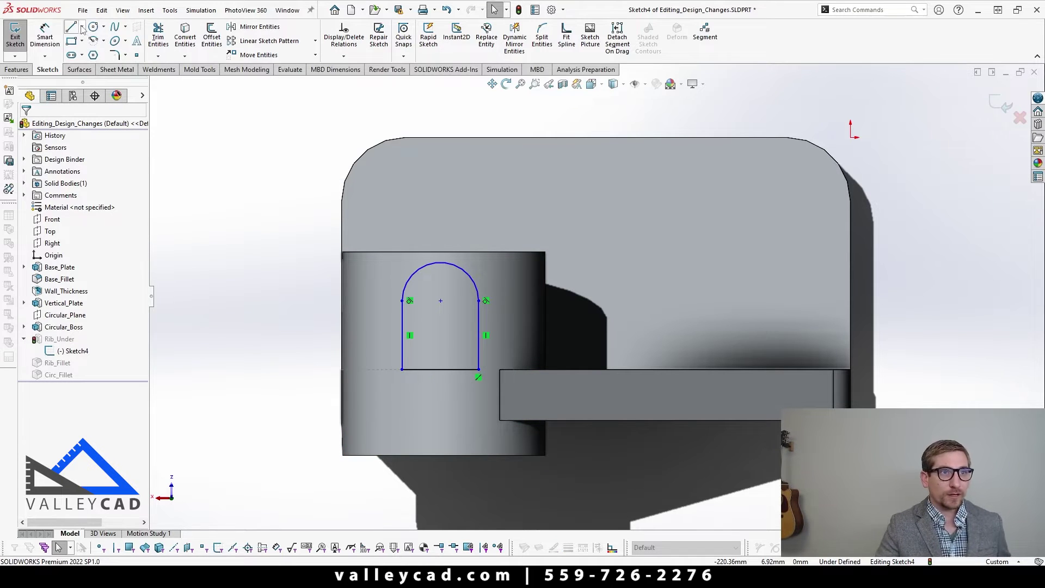
pyautogui.click(81, 27)
pyautogui.click(93, 53)
pyautogui.moveTo(435, 240); pyautogui.dragTo(465, 225, button='middle')
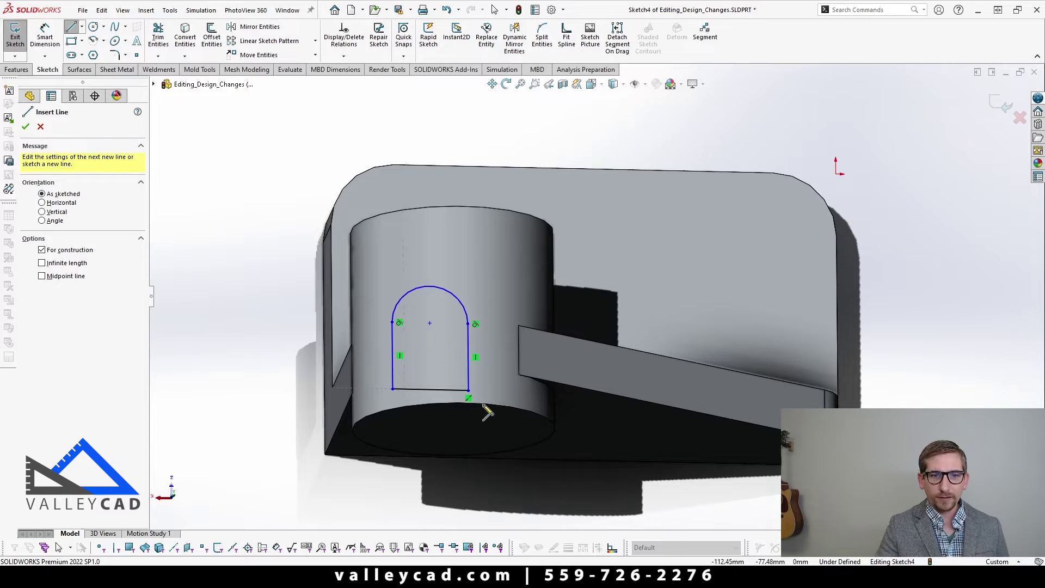
pyautogui.moveTo(487, 412); pyautogui.dragTo(426, 463, button='middle')
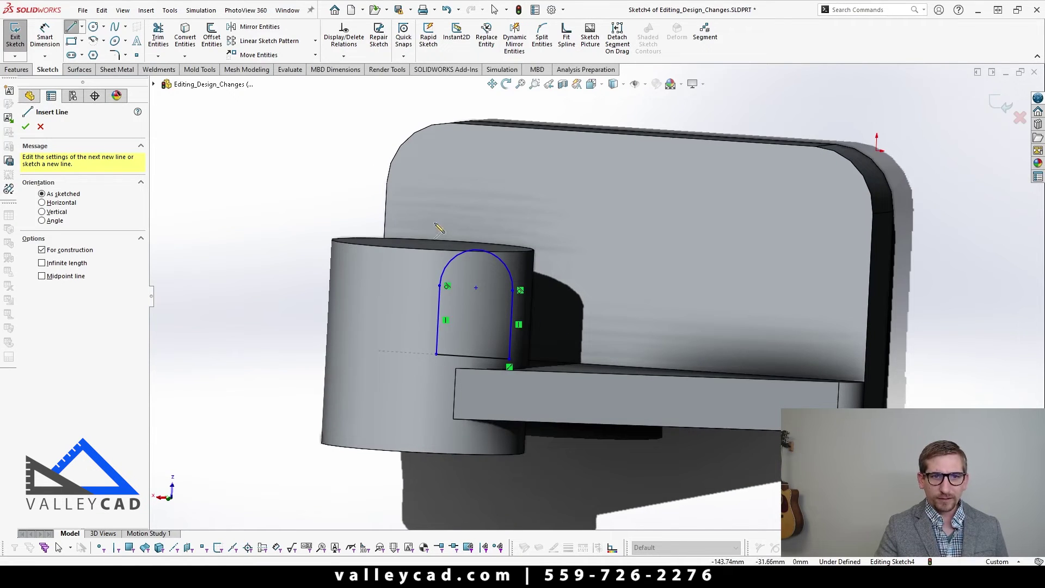
pyautogui.moveTo(428, 256); pyautogui.dragTo(455, 240, button='middle')
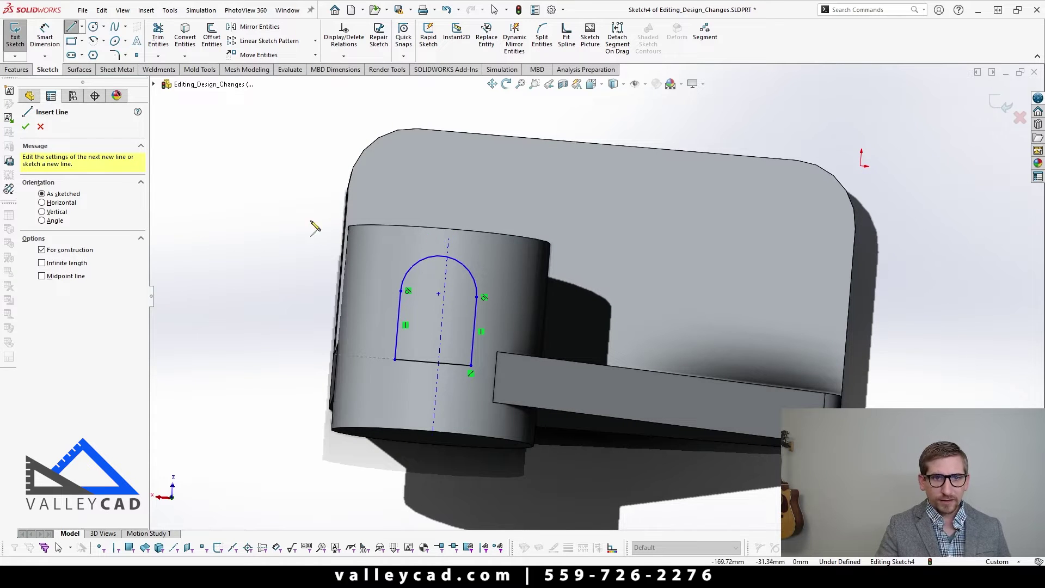
pyautogui.press('Escape')
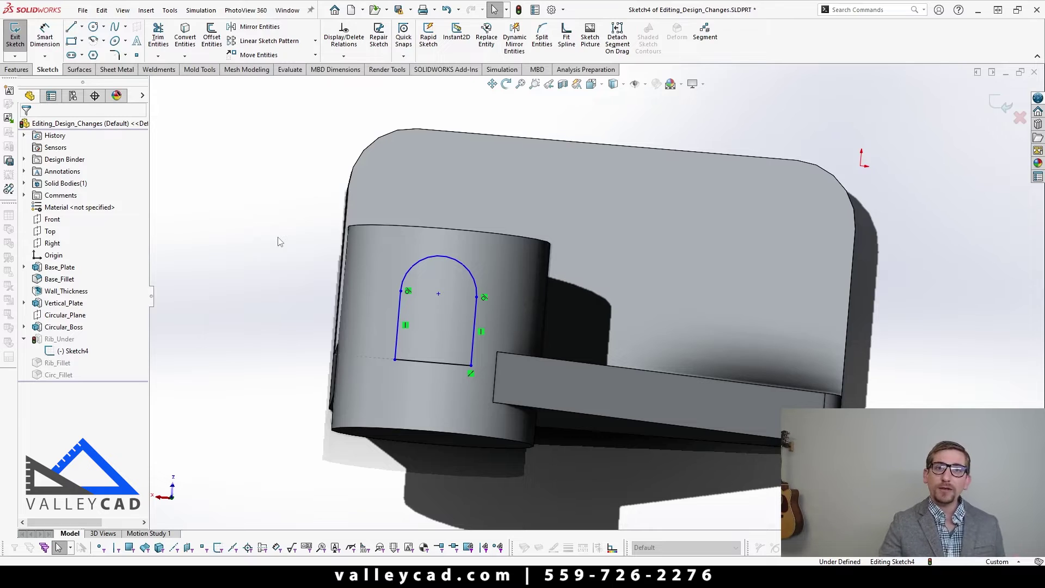
# - Make the rib profile's arc center coincident with the temporary axis of the circular boss, viewed normal to the sketch
pyautogui.moveTo(293, 333); pyautogui.dragTo(356, 412, button='middle')
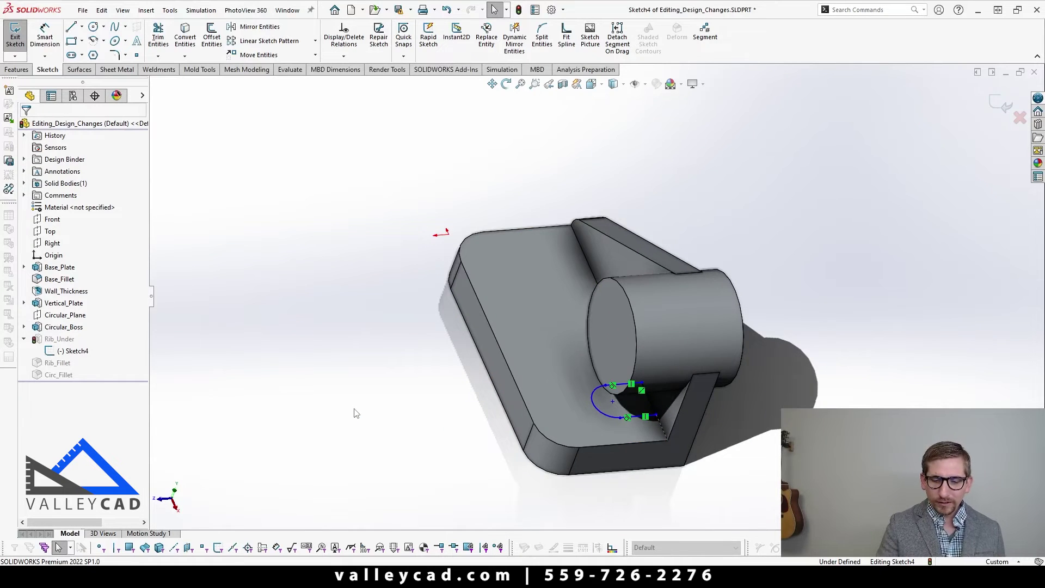
pyautogui.hotkey('ctrl', '8')
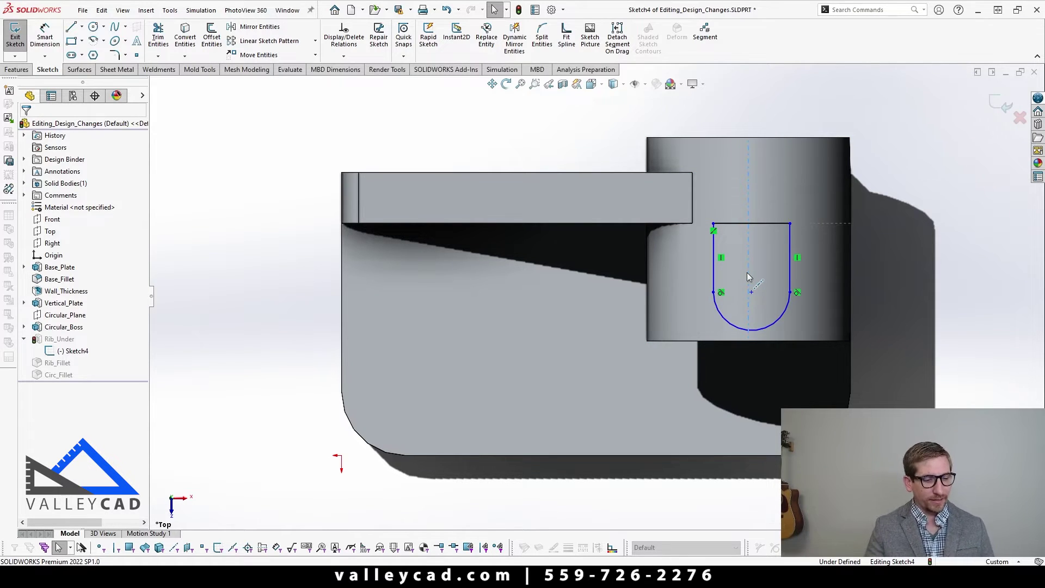
pyautogui.keyDown('ctrl'); pyautogui.click(751, 293); pyautogui.keyUp('ctrl')
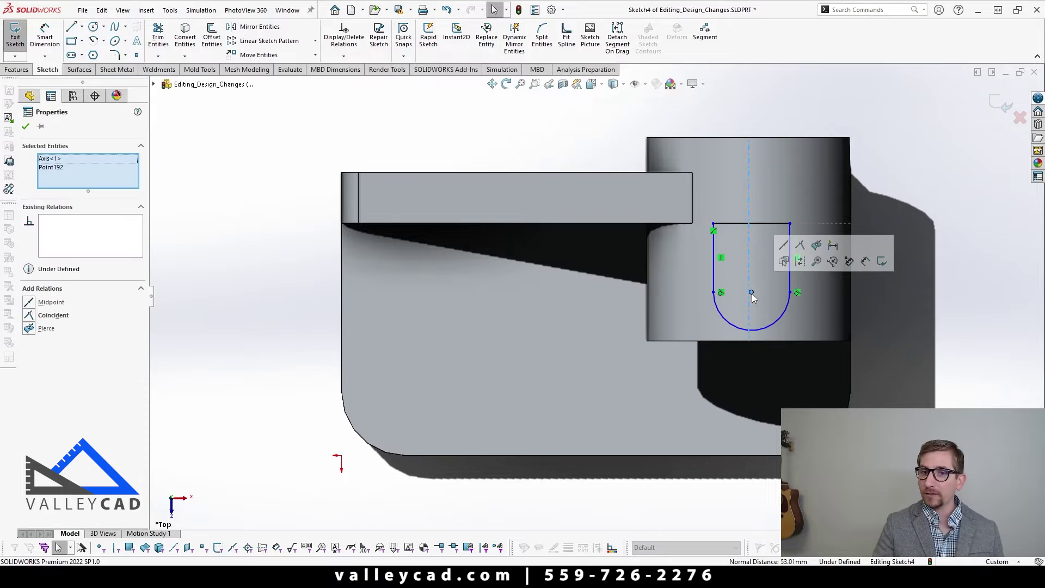
pyautogui.click(799, 245)
# - Narrow the rib profile by pulling its vertical side line toward the boss axis
pyautogui.click(710, 275)
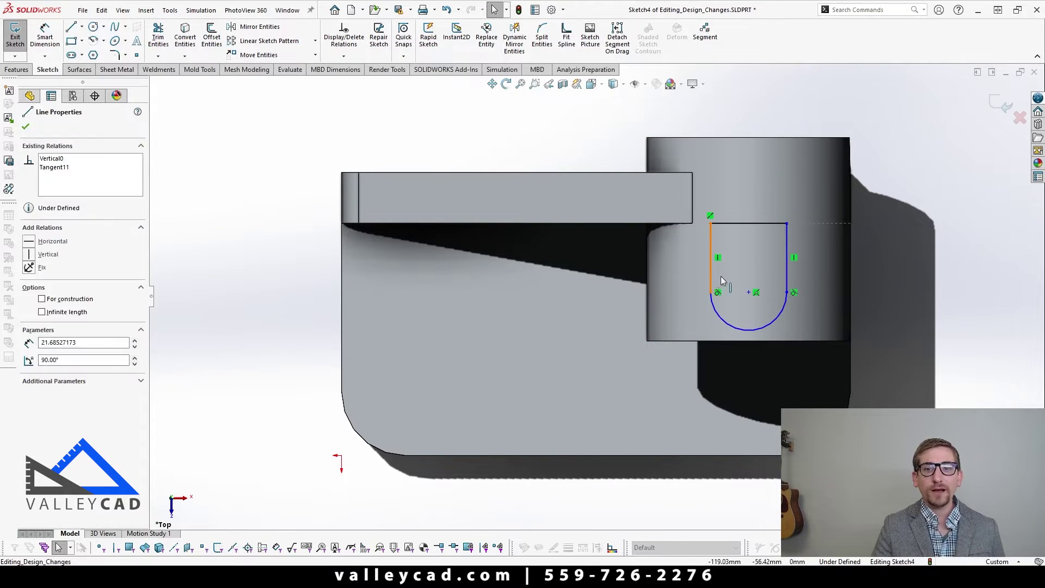
pyautogui.moveTo(728, 335); pyautogui.dragTo(666, 256, button='middle')
pyautogui.scroll(2, 666, 256)
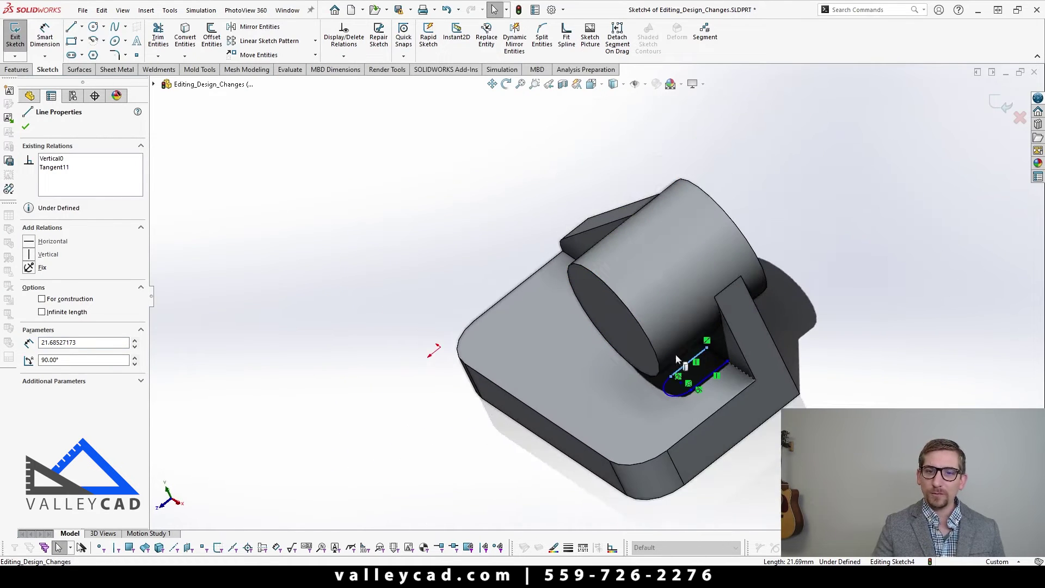
pyautogui.click(282, 326)
pyautogui.hotkey('ctrl', '5')
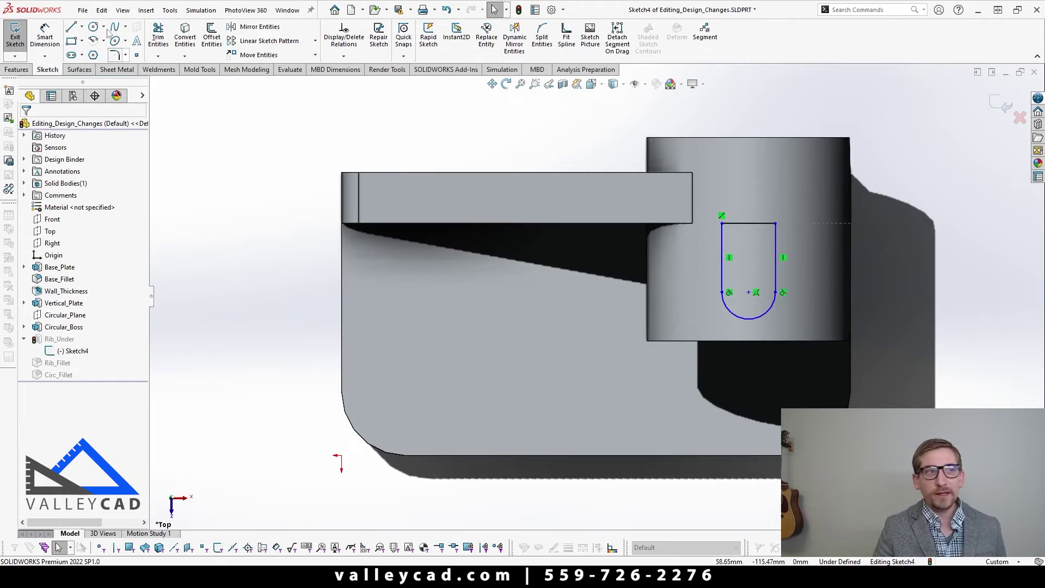
# - Dimension the rounded end of the rib profile with a radius of 8 mm
pyautogui.click(57, 44)
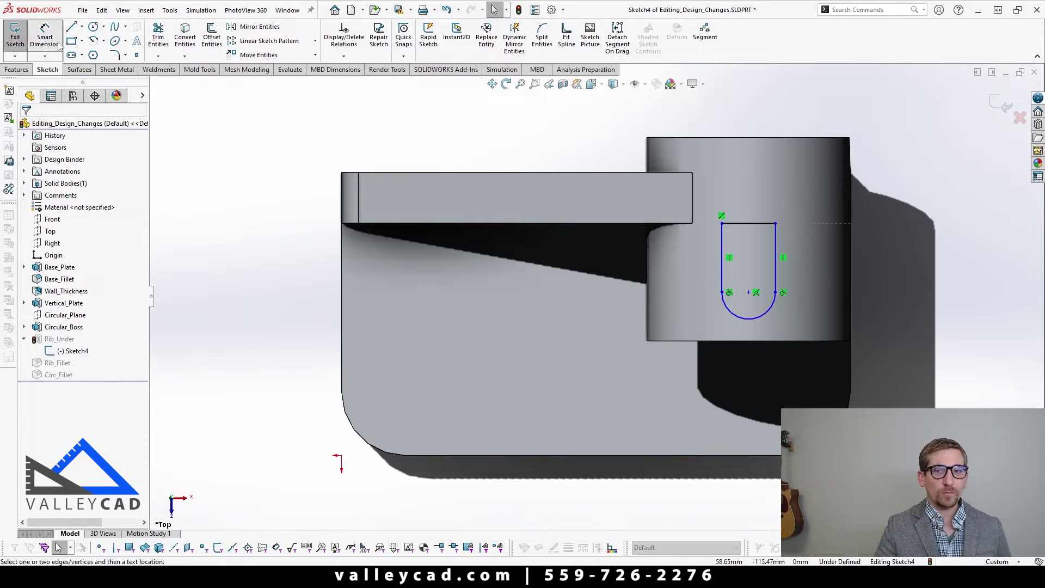
pyautogui.click(755, 318)
pyautogui.click(925, 406)
pyautogui.write('8')
pyautogui.press('Return')
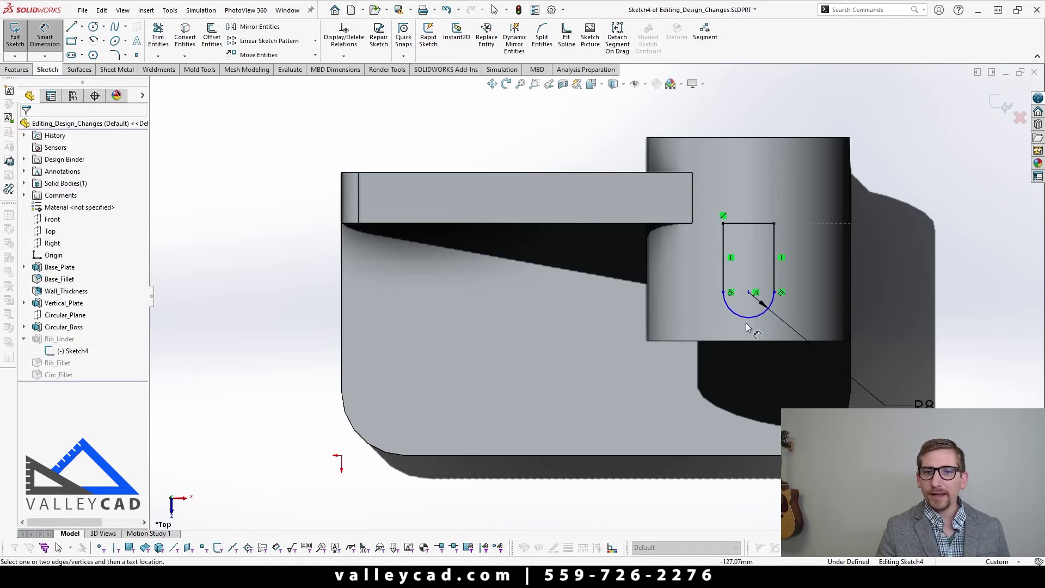
# - Dimension the straight side of the rib profile at 21 mm and exit the sketch to rebuild the part
pyautogui.click(775, 223)
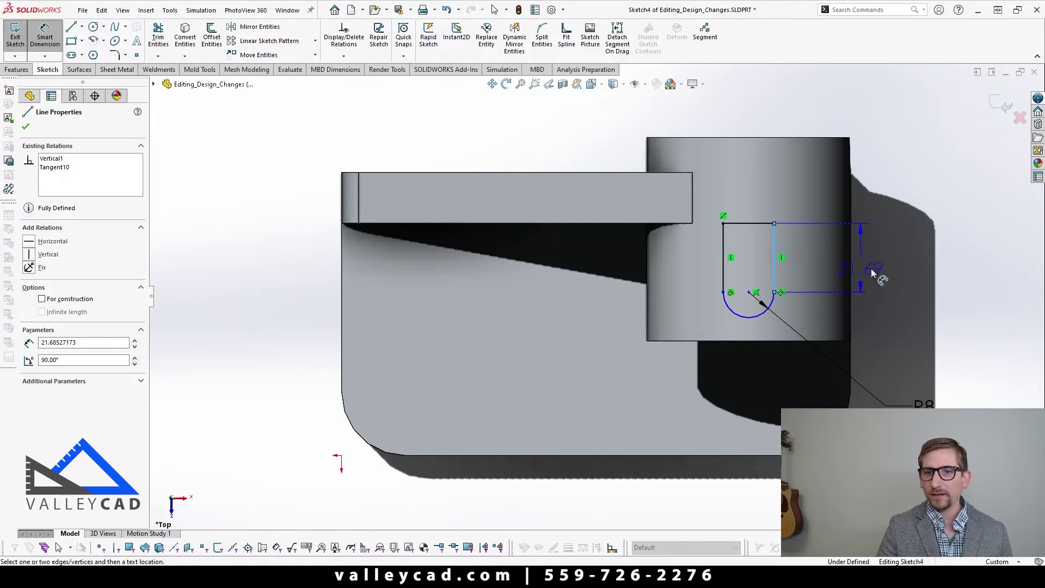
pyautogui.click(893, 261)
pyautogui.write('21')
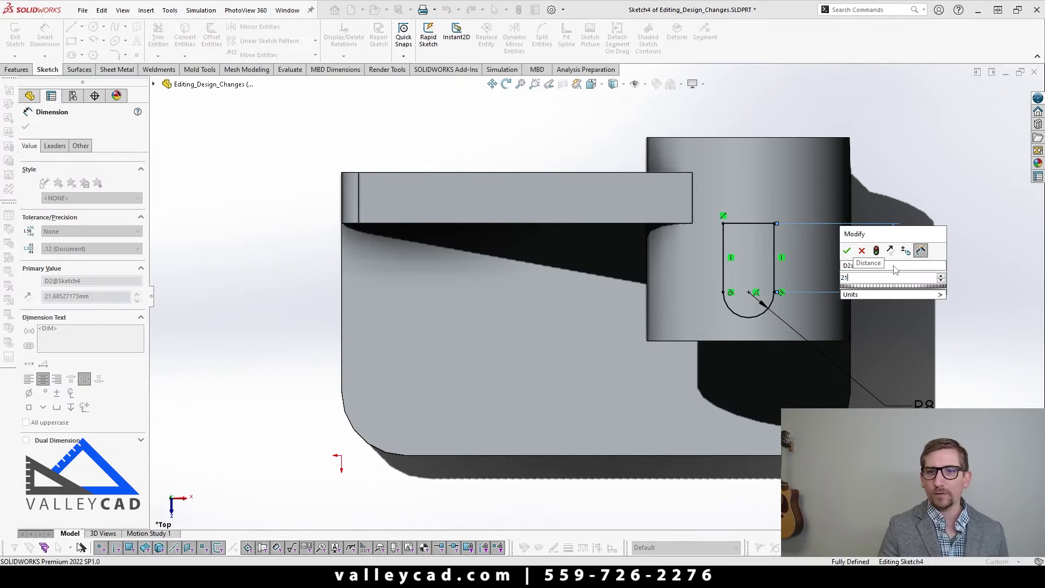
pyautogui.press('Return')
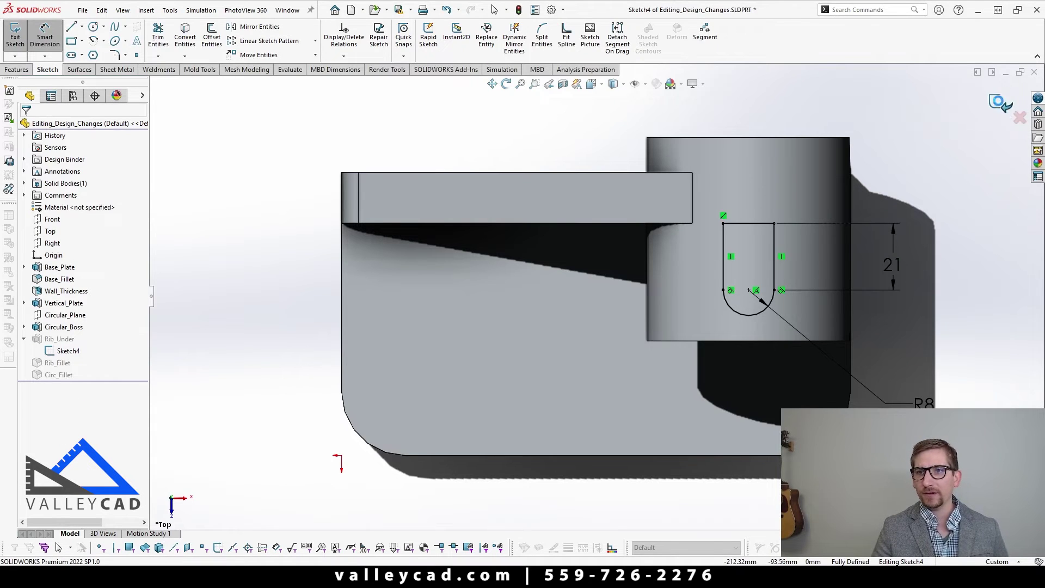
pyautogui.click(1000, 103)
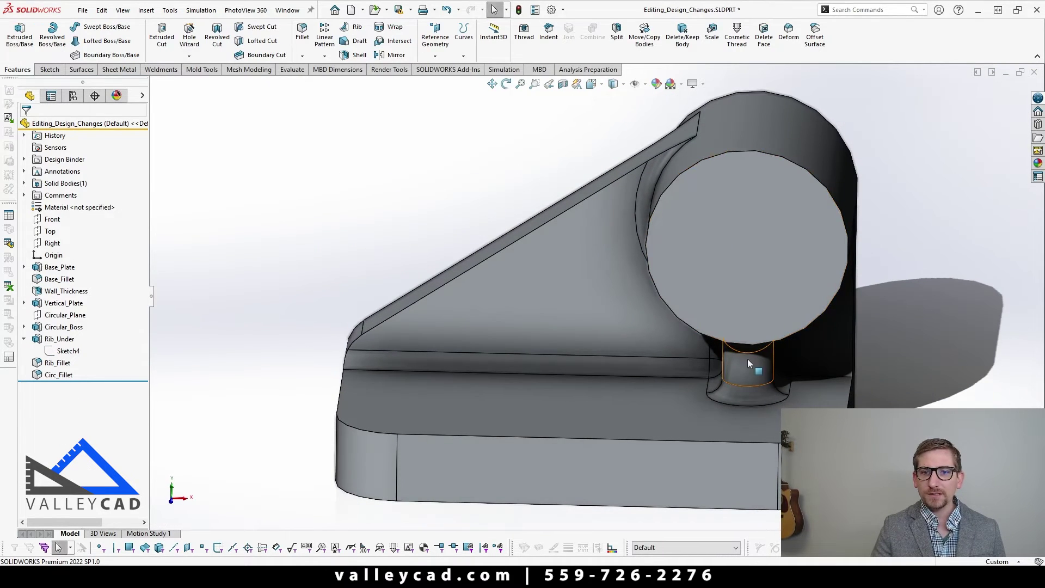
pyautogui.click(746, 359)
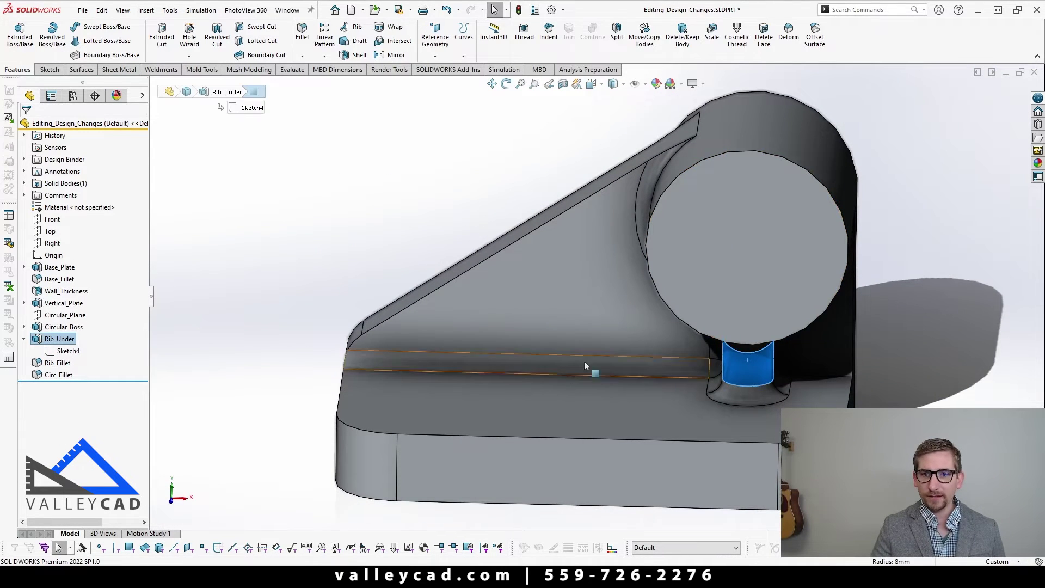
pyautogui.click(61, 352)
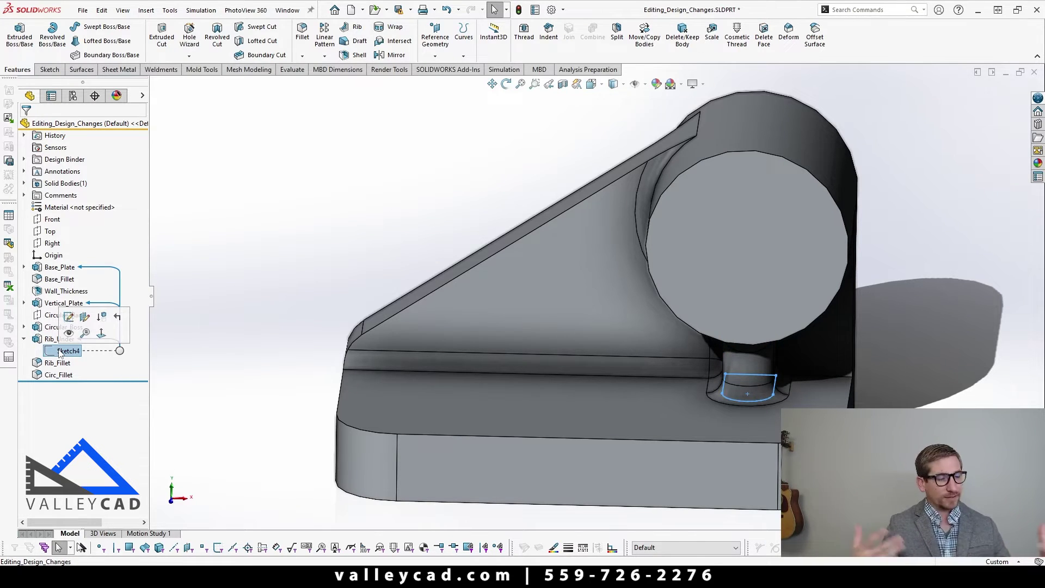
pyautogui.click(333, 217)
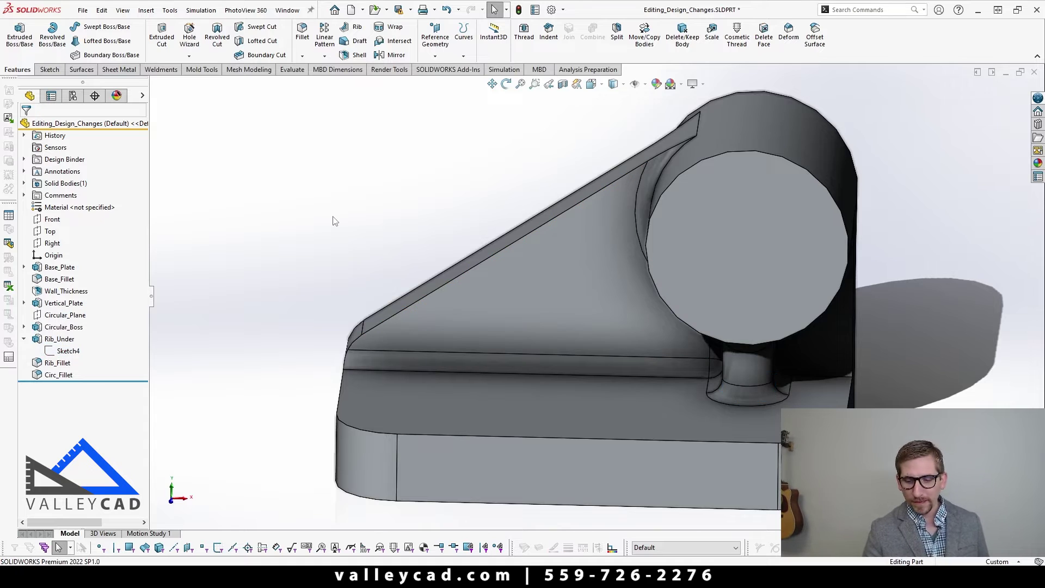
pyautogui.hotkey('ctrl', '7')
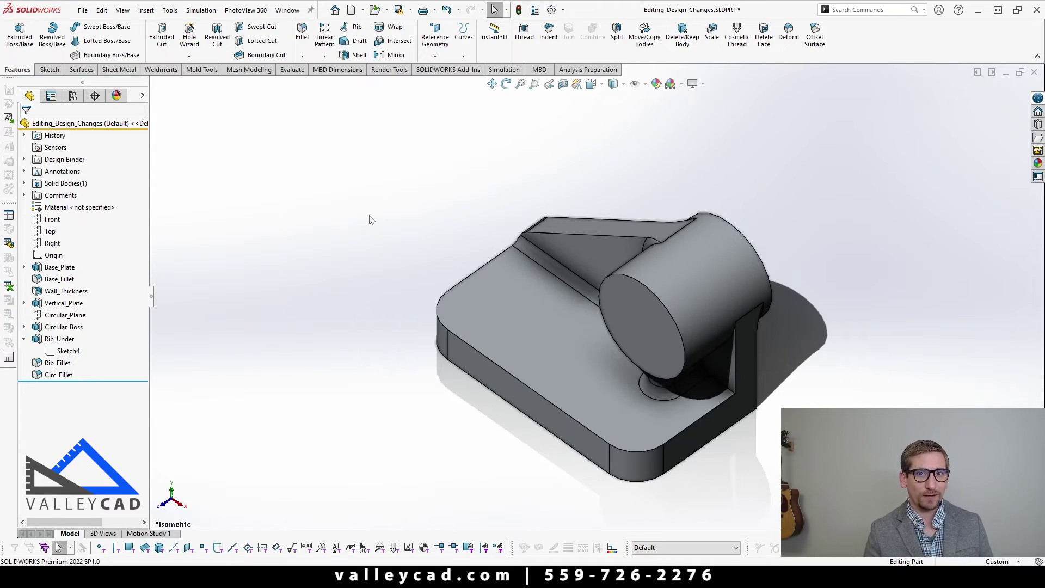
pyautogui.click(645, 84)
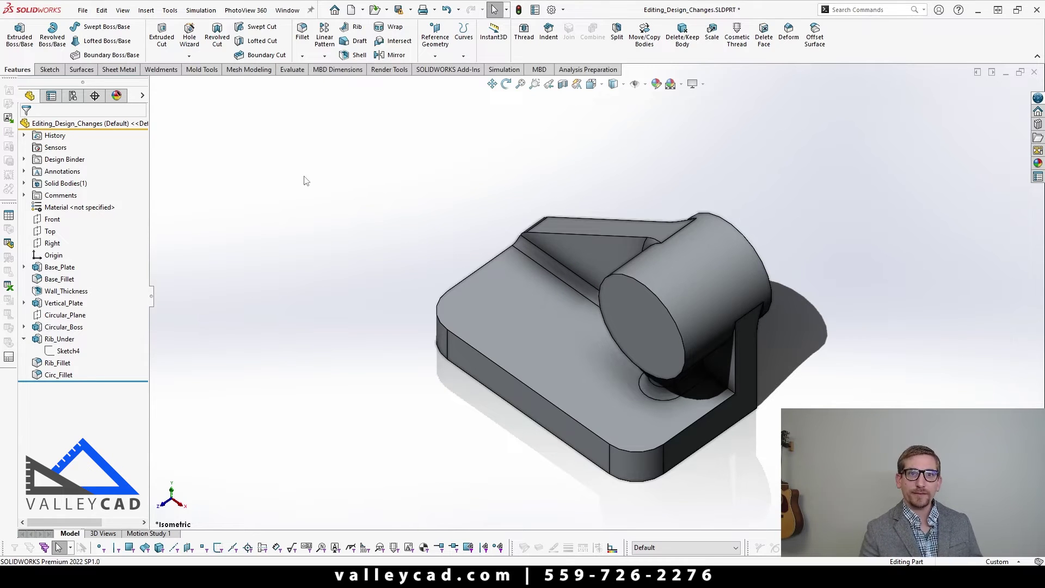
# - Show the Front plane of the part on its own and hide it again
pyautogui.moveTo(42, 224)
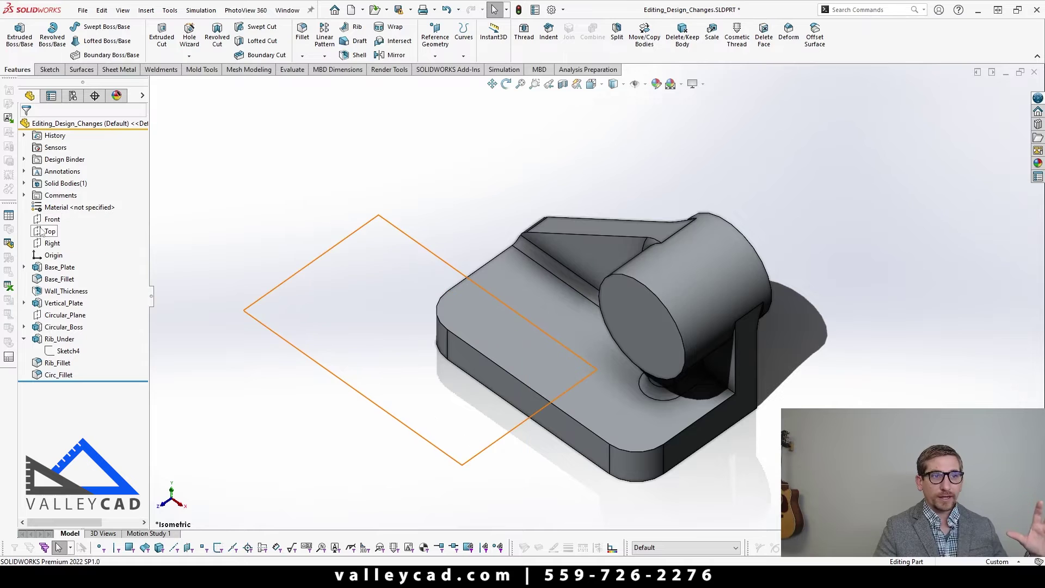
pyautogui.rightClick(43, 221)
pyautogui.click(66, 205)
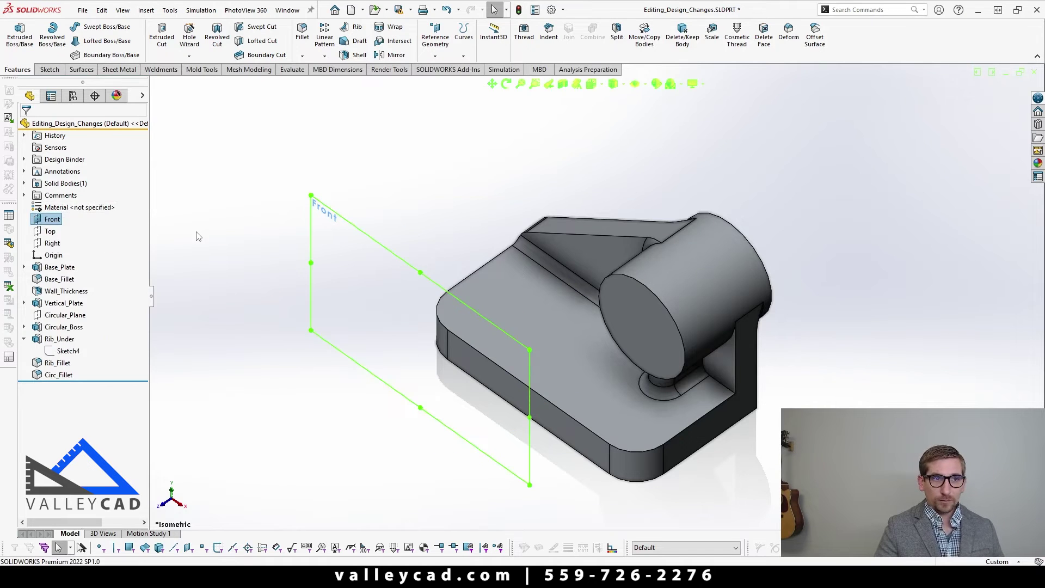
pyautogui.click(197, 234)
pyautogui.rightClick(44, 219)
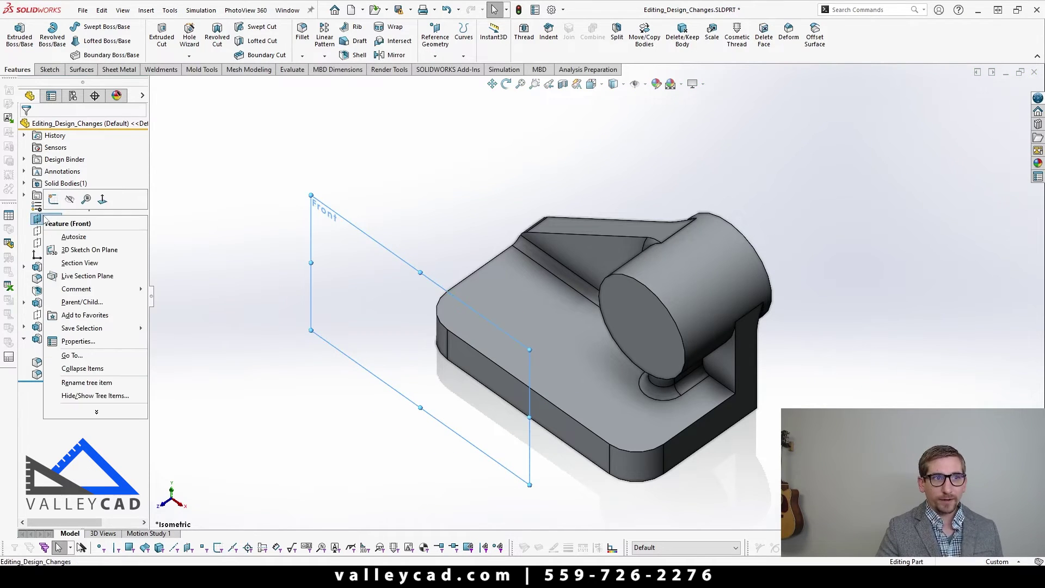
pyautogui.click(70, 200)
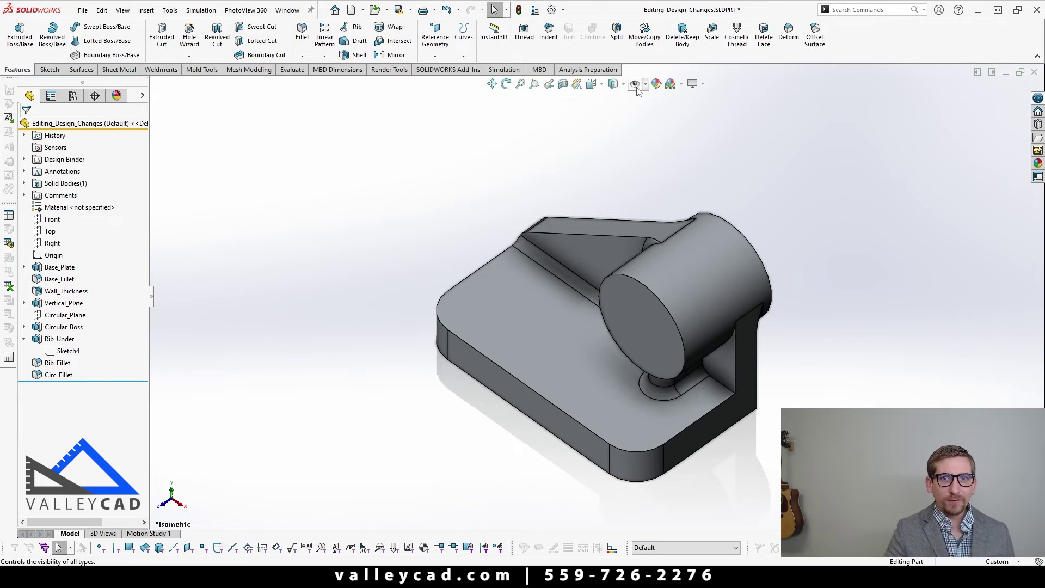
# - Display all reference planes and the origin around the part at once
pyautogui.scroll(3, 456, 237)
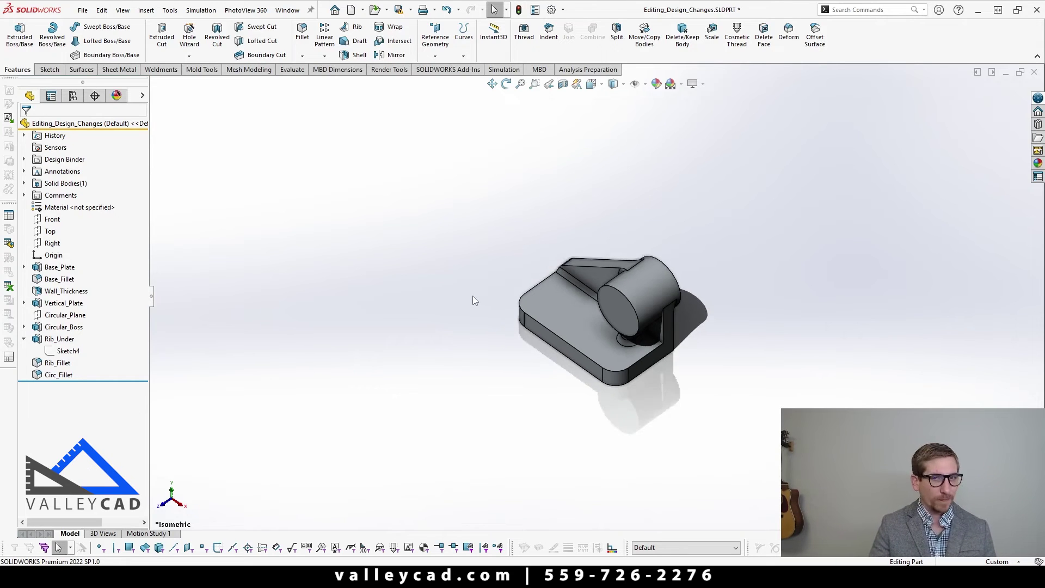
pyautogui.scroll(-3, 631, 333)
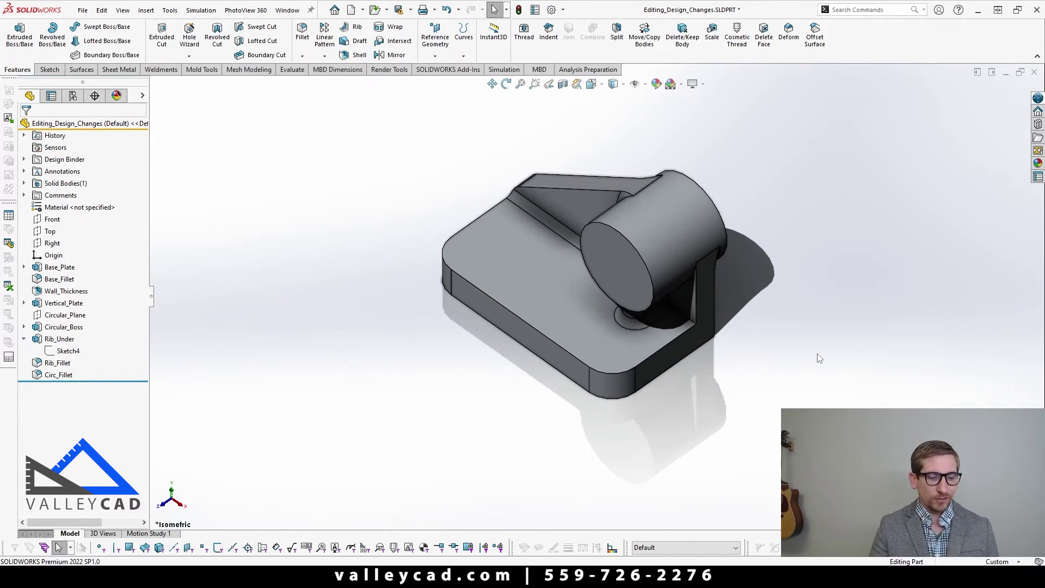
pyautogui.press('q')
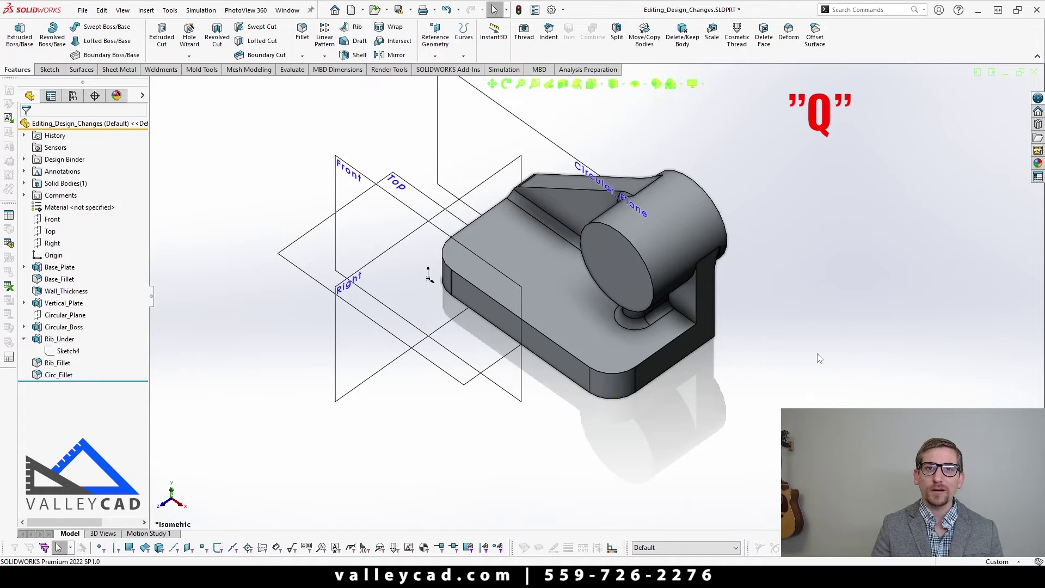
pyautogui.scroll(2, 819, 358)
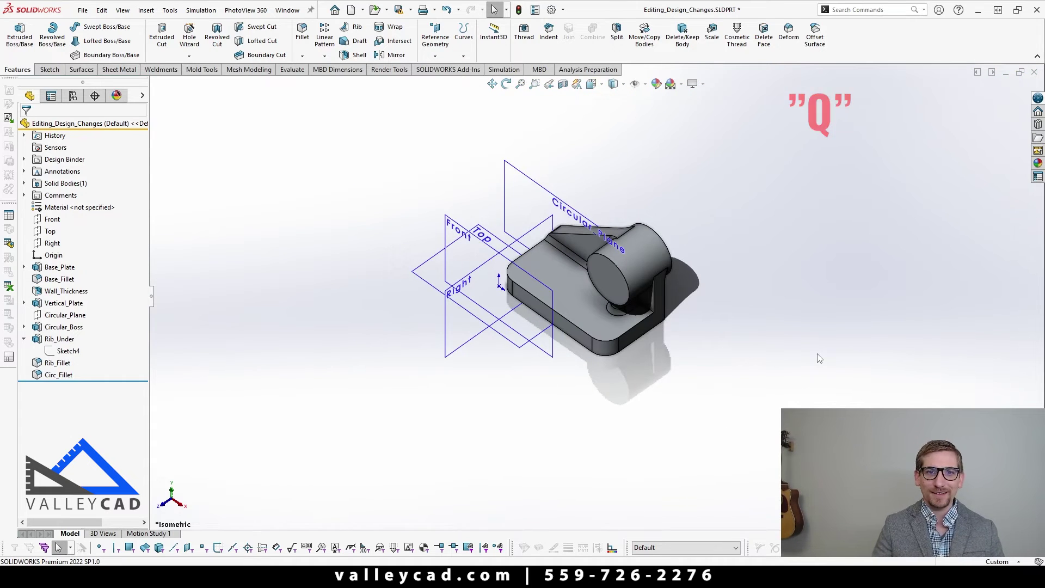
pyautogui.moveTo(465, 443); pyautogui.dragTo(489, 379, button='middle')
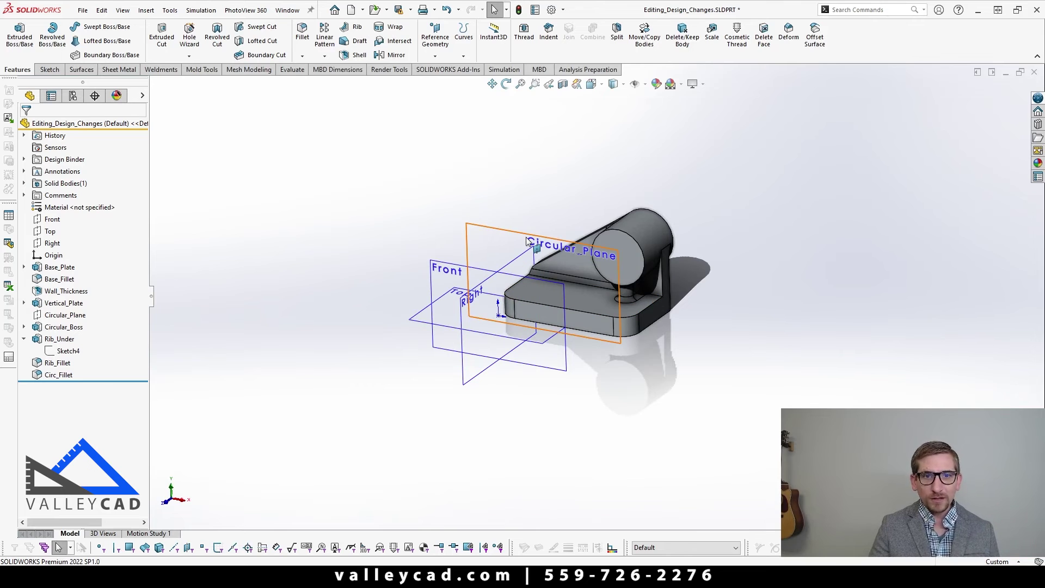
# - Create a new reference plane offset about 169 mm behind Circular_Plane by copying that plane in the model view
pyautogui.click(544, 246)
pyautogui.moveTo(667, 376); pyautogui.dragTo(648, 417, button='middle')
pyautogui.scroll(-3, 634, 359)
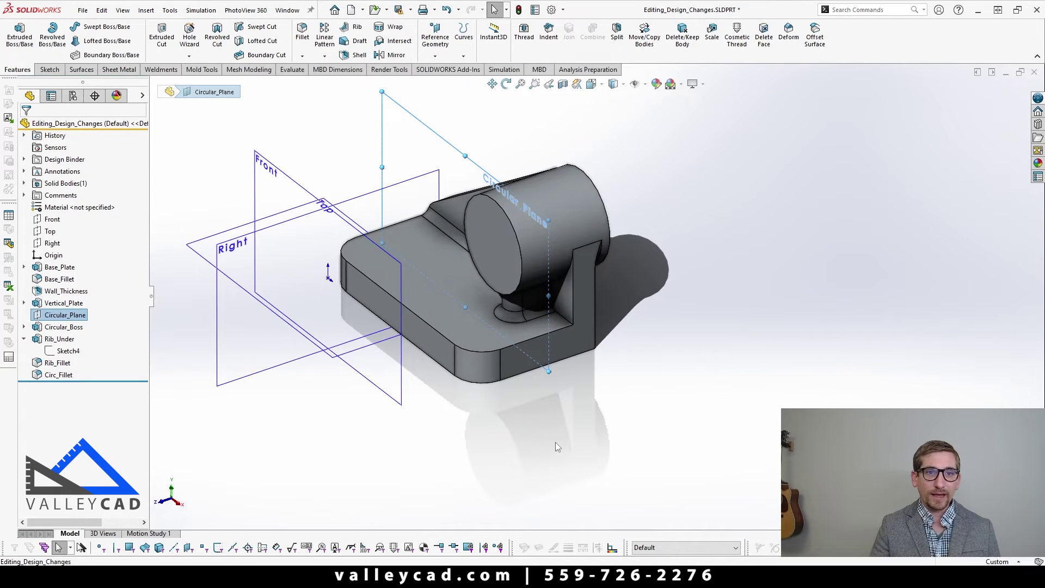
pyautogui.scroll(2, 455, 154)
pyautogui.moveTo(510, 186); pyautogui.dragTo(581, 189, button='middle')
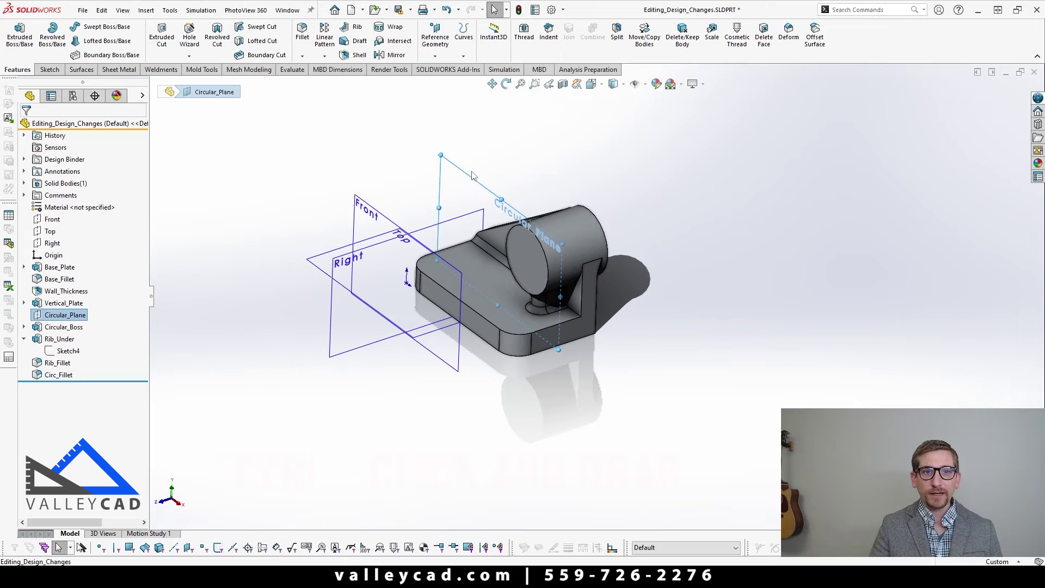
pyautogui.keyDown('ctrl'); pyautogui.moveTo(471, 176); pyautogui.dragTo(641, 150); pyautogui.keyUp('ctrl')
pyautogui.click(700, 330)
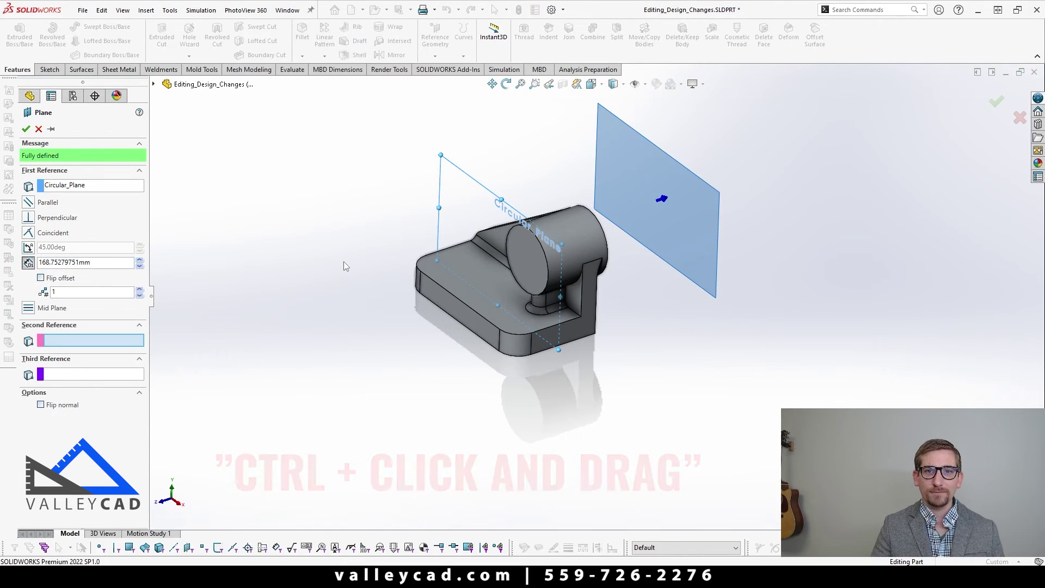
pyautogui.scroll(1, 344, 262)
pyautogui.click(26, 129)
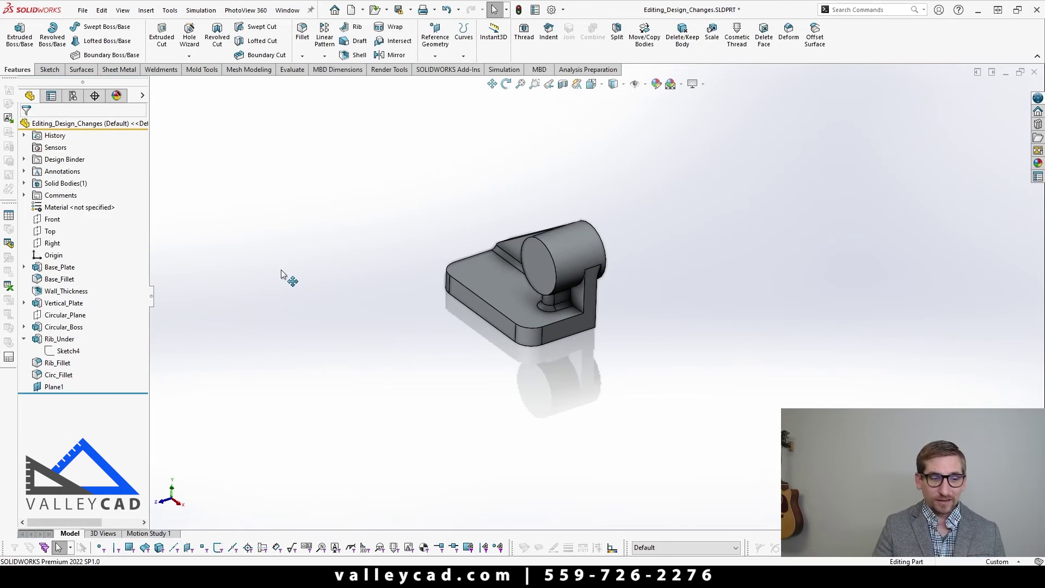
# - Toggle the visibility of all reference planes and the origin, return to the isometric view, and leave them displayed
pyautogui.press('q')
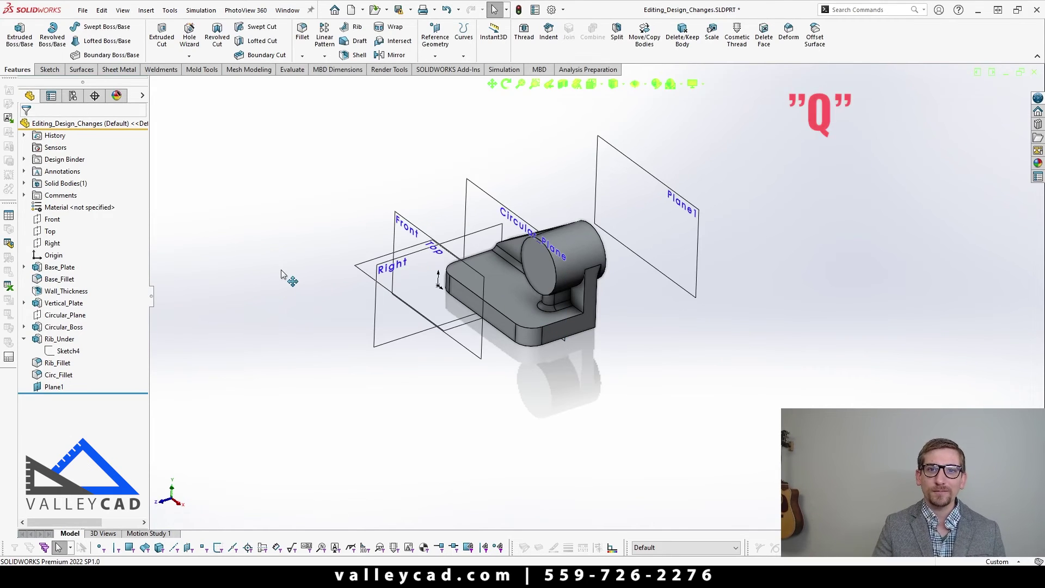
pyautogui.press('q')
pyautogui.hotkey('ctrl', '7')
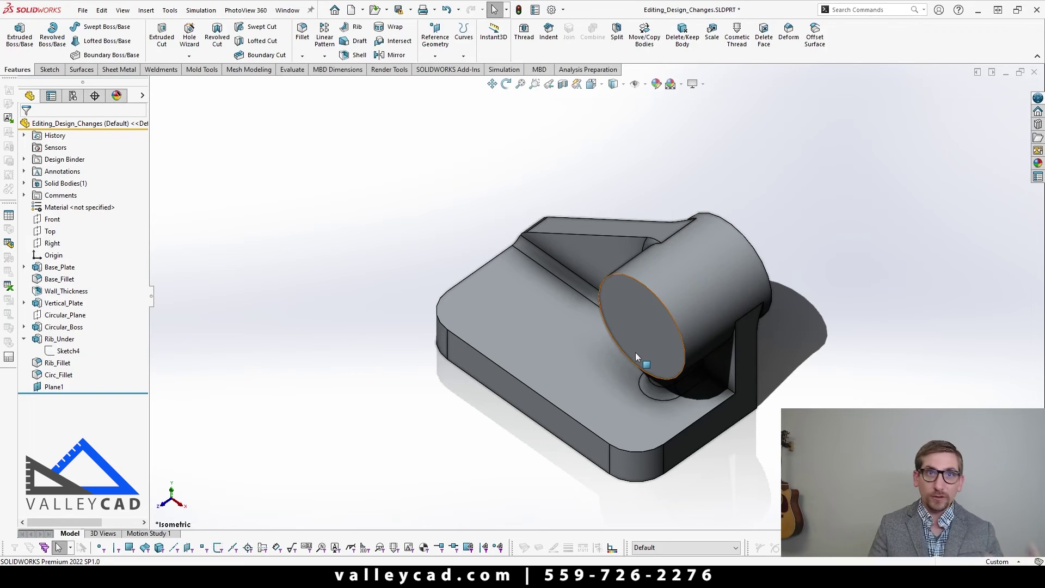
pyautogui.press('q')
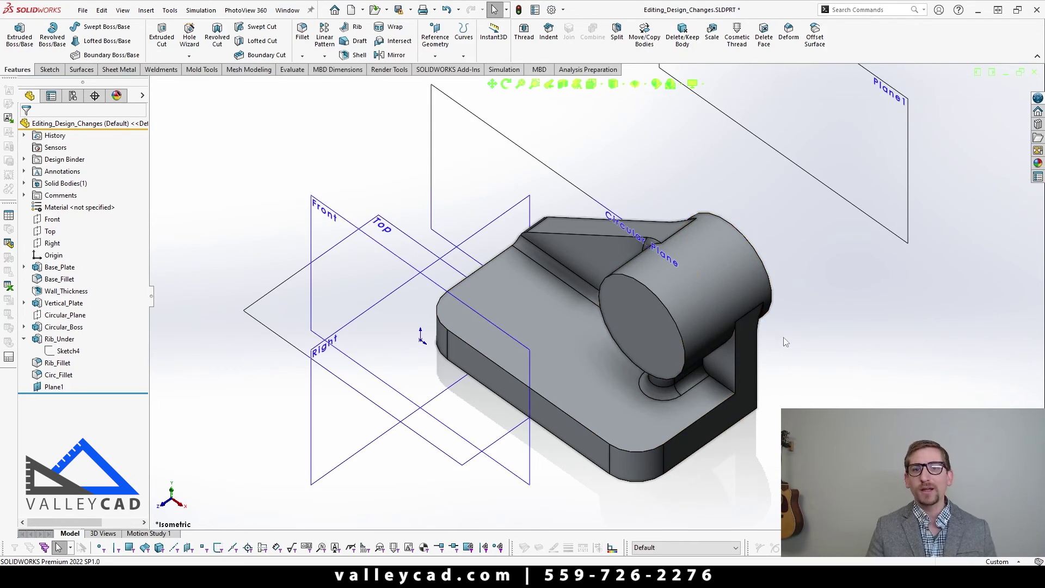